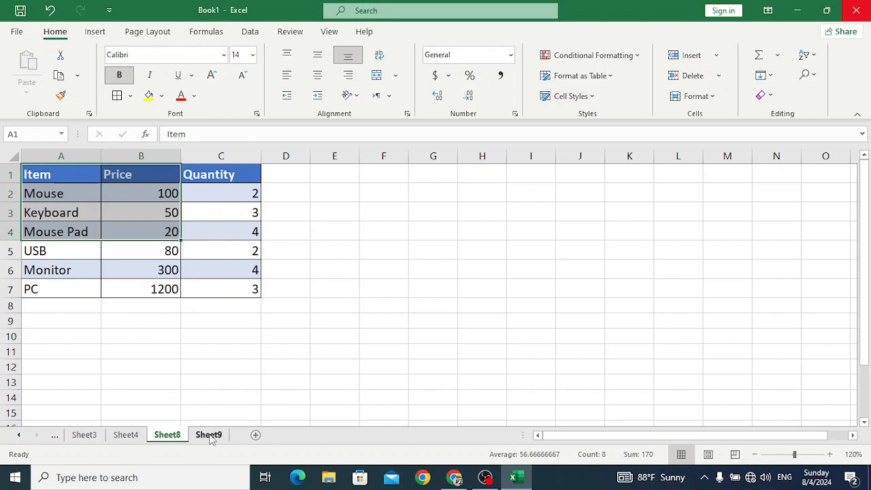
Open Sheet9 and review its Item, Price and Quantity data.
click(209, 435)
drag(78, 173, 196, 268)
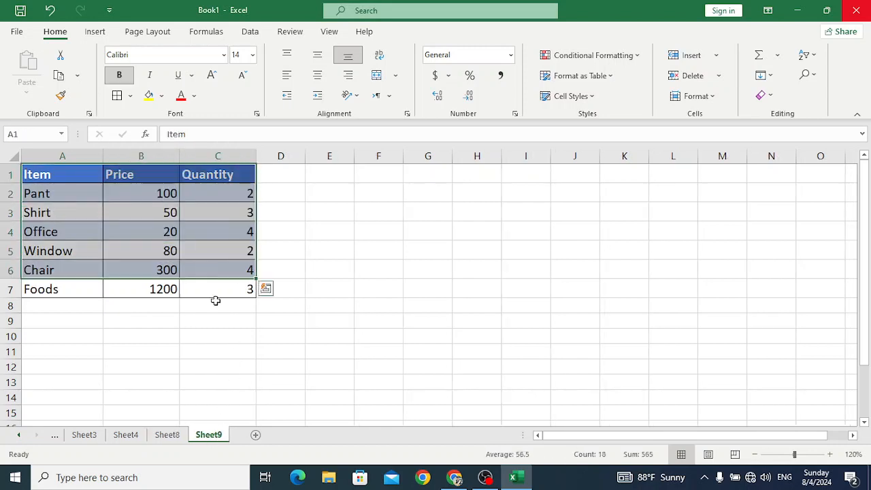
click(226, 333)
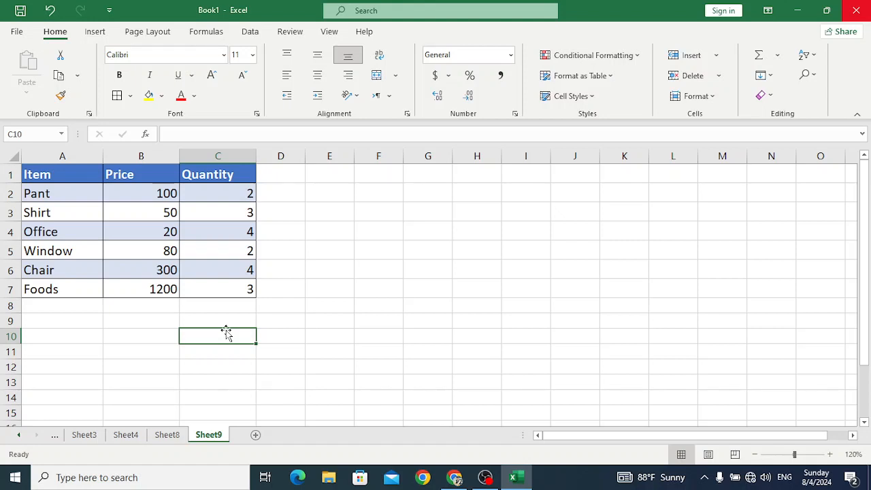
click(444, 293)
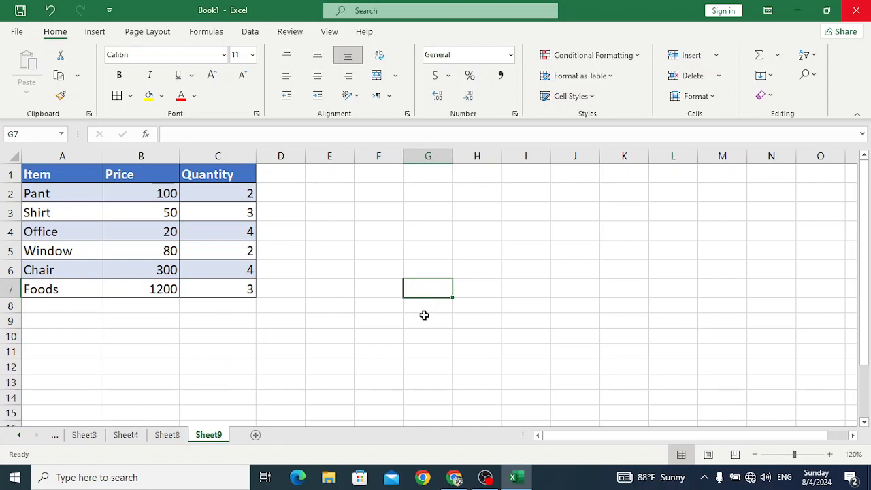
click(374, 319)
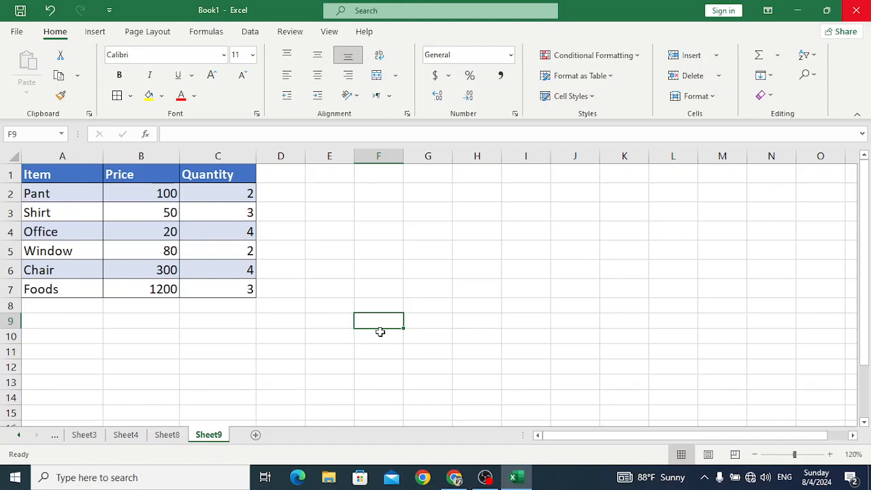
click(351, 283)
click(350, 268)
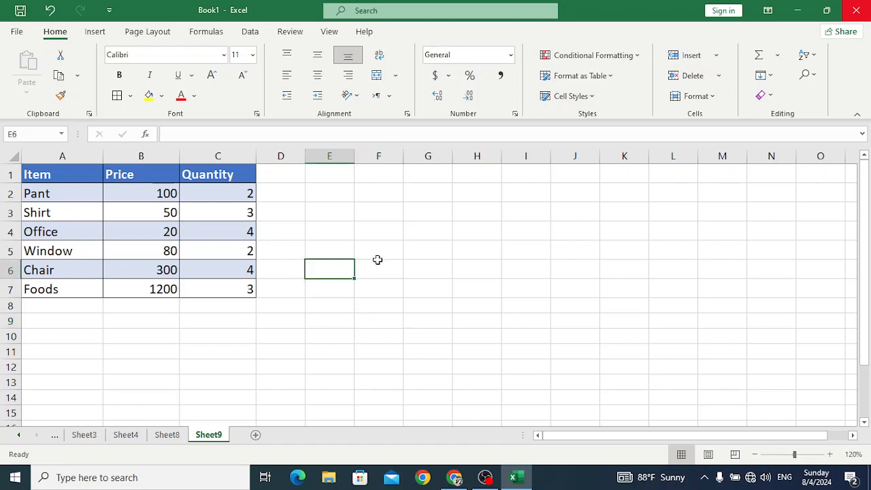
Convert the Sheet9 data range A1:C7 into a table with headers and name it Feb.
click(138, 215)
key(ctrl+t)
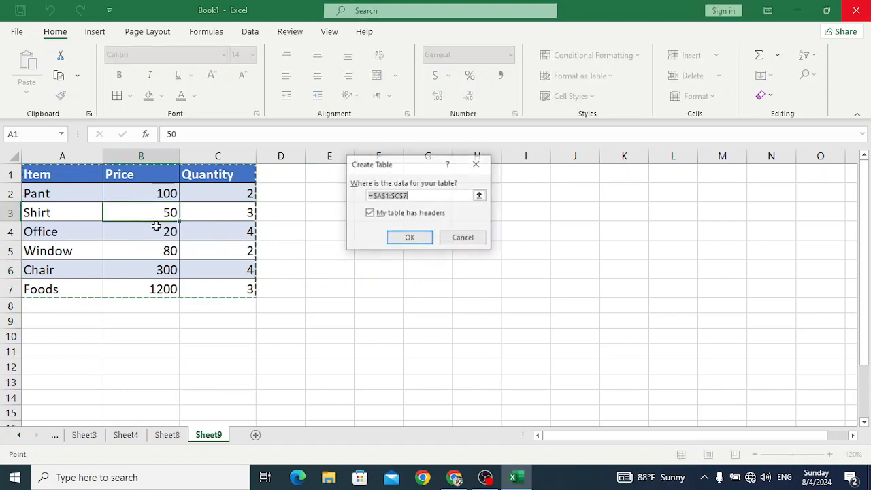
click(408, 238)
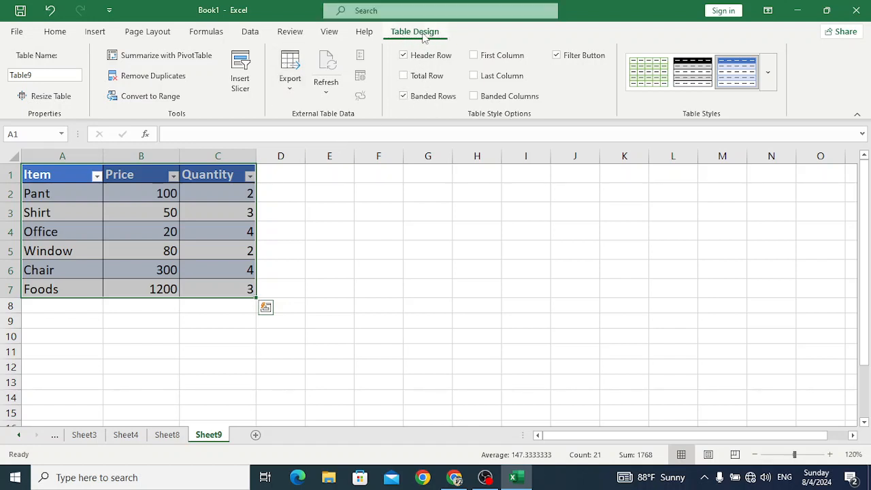
click(42, 75)
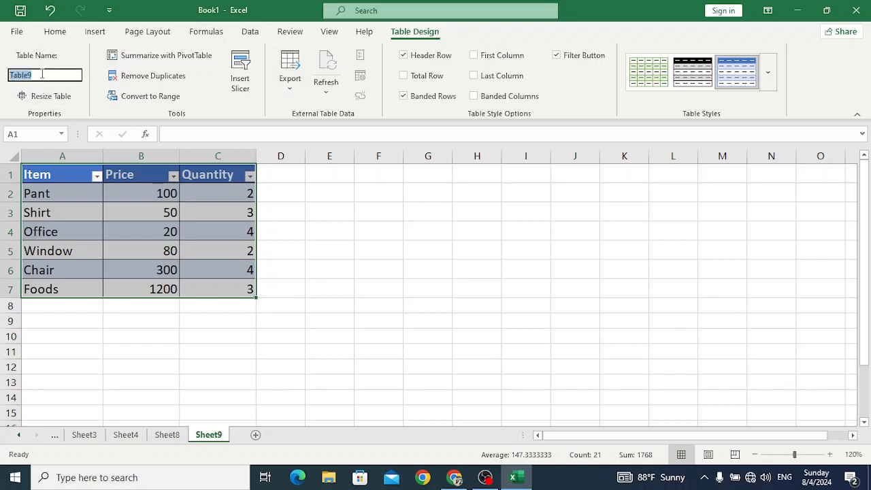
text(Feb)
key(Return)
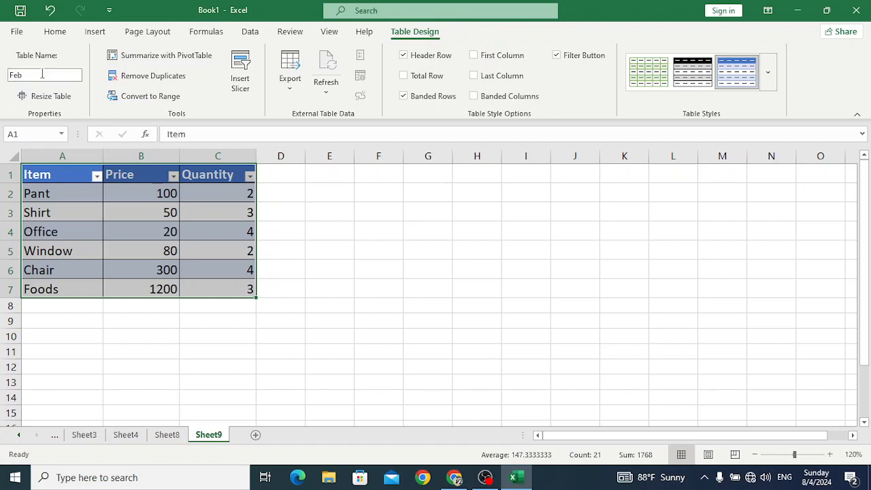
Convert the Sheet8 data range A1:C7 into a table with headers and name it Jan.
click(168, 434)
click(170, 195)
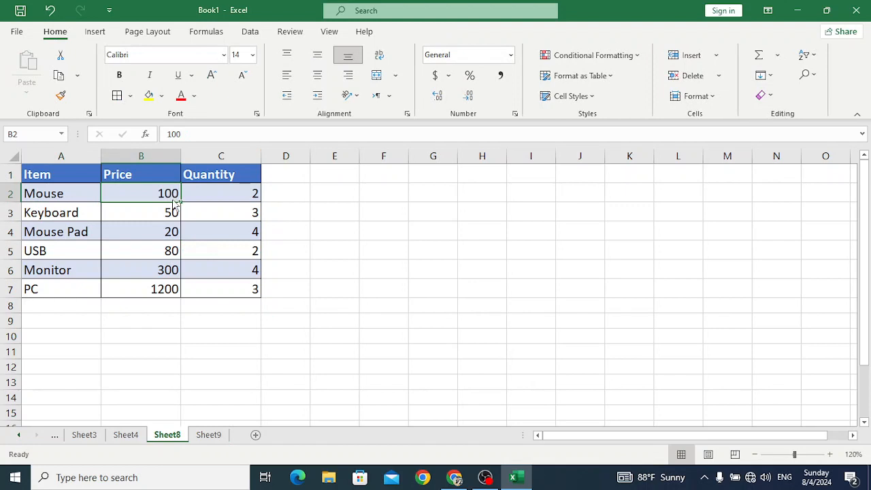
key(ctrl+t)
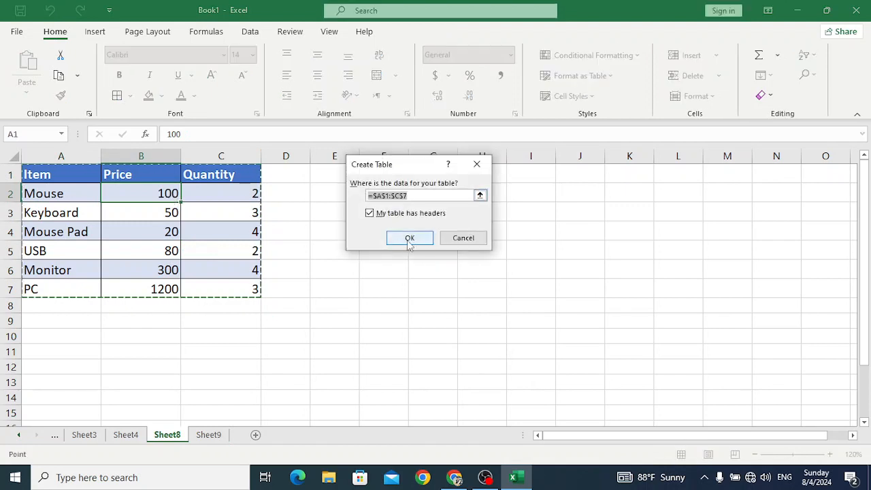
click(409, 239)
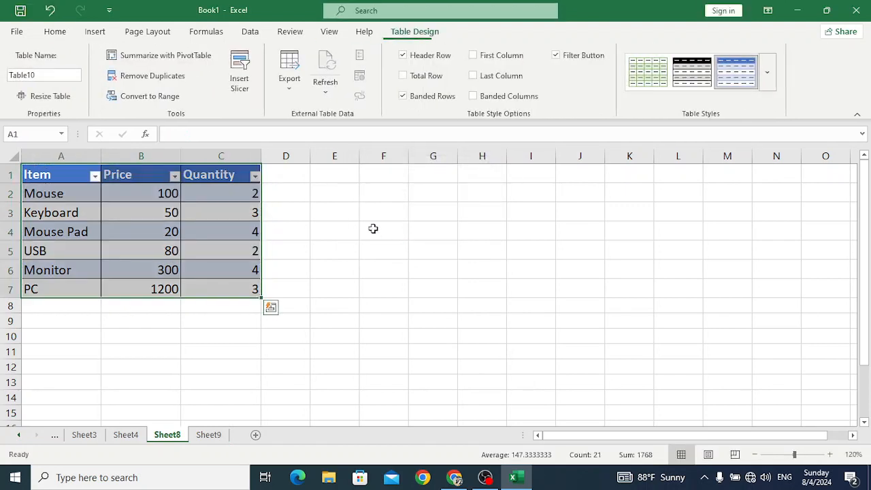
click(54, 75)
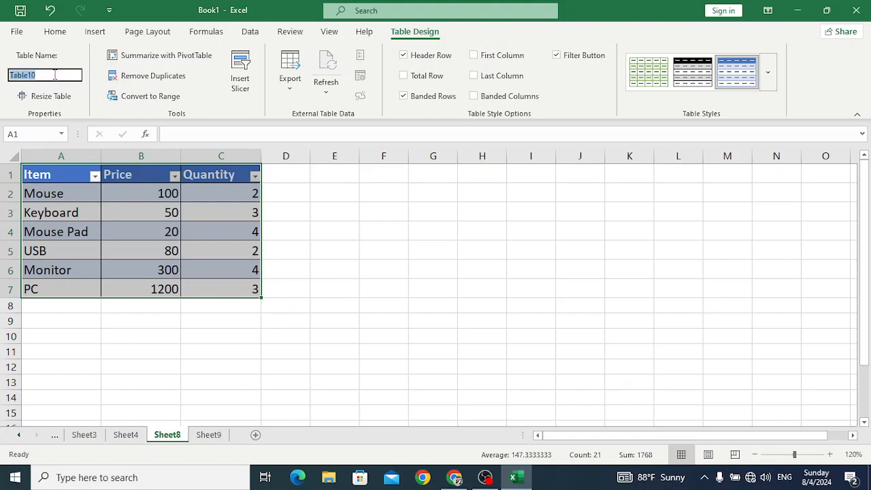
text(Jan)
key(Return)
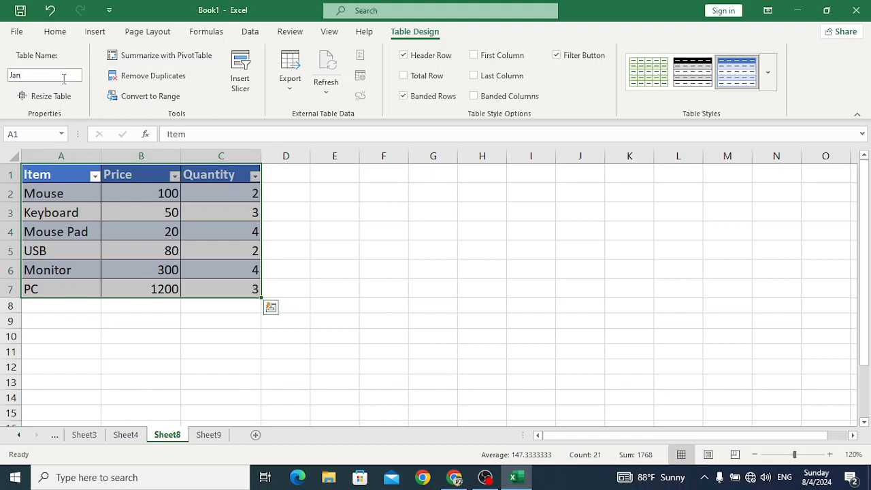
Create a blank query with the formula =Excel.CurrentWorkbook() to list the workbook's tables.
click(201, 264)
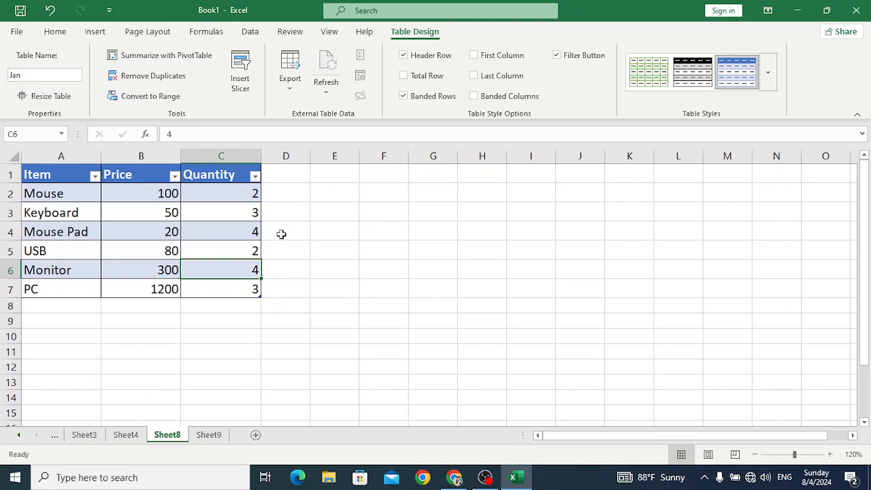
click(251, 33)
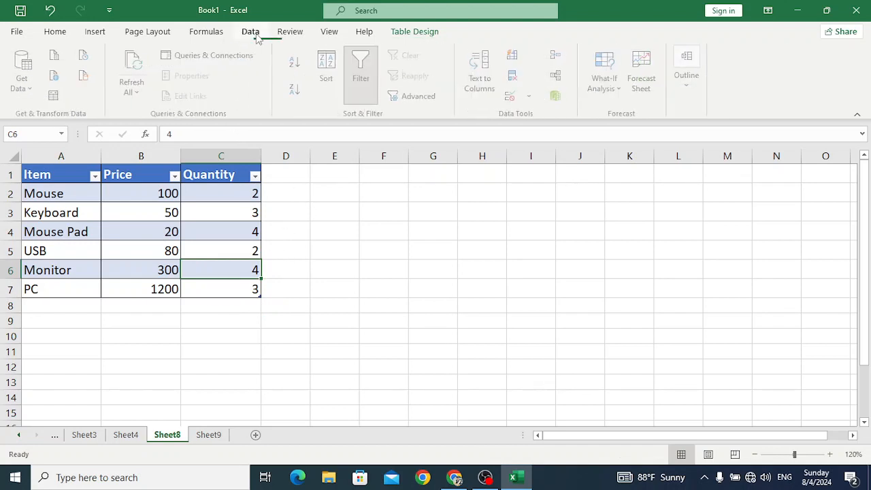
click(25, 75)
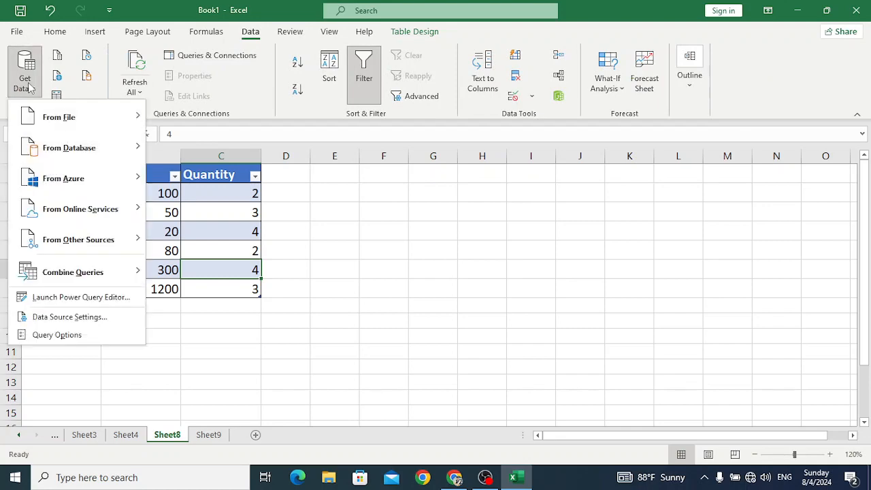
mouse_move(87, 241)
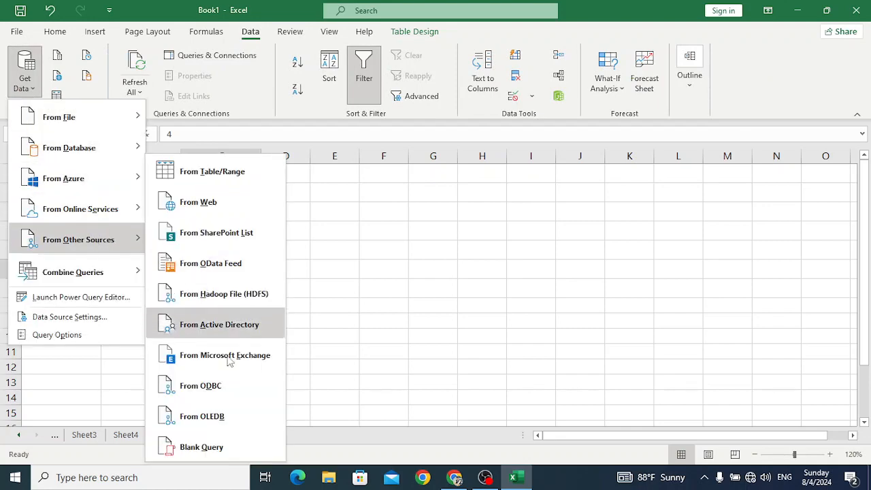
click(202, 447)
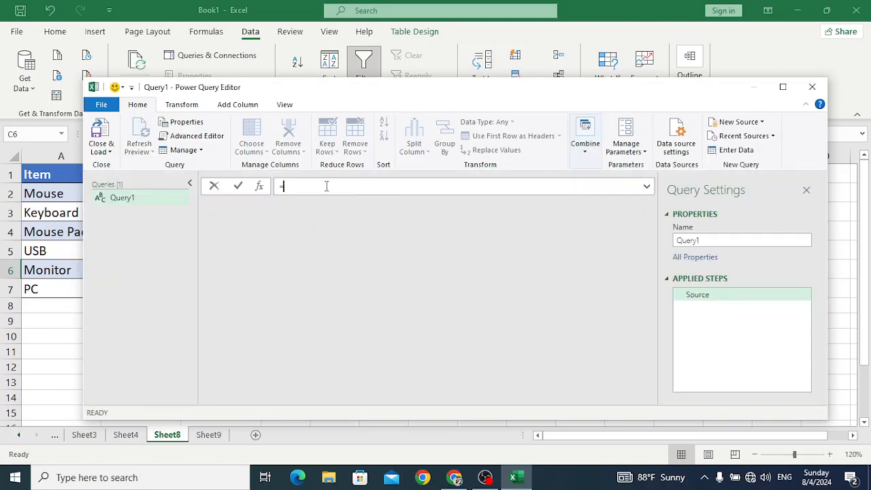
text(Exc)
key(Tab)
text(())
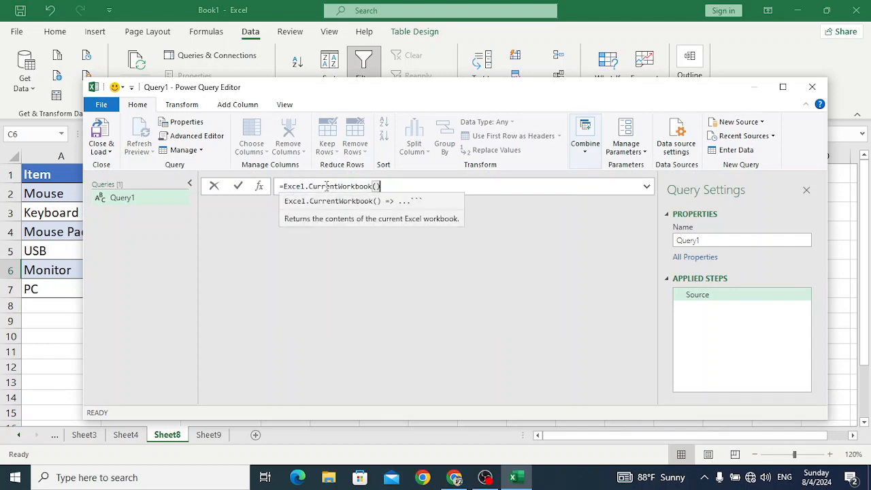
key(Return)
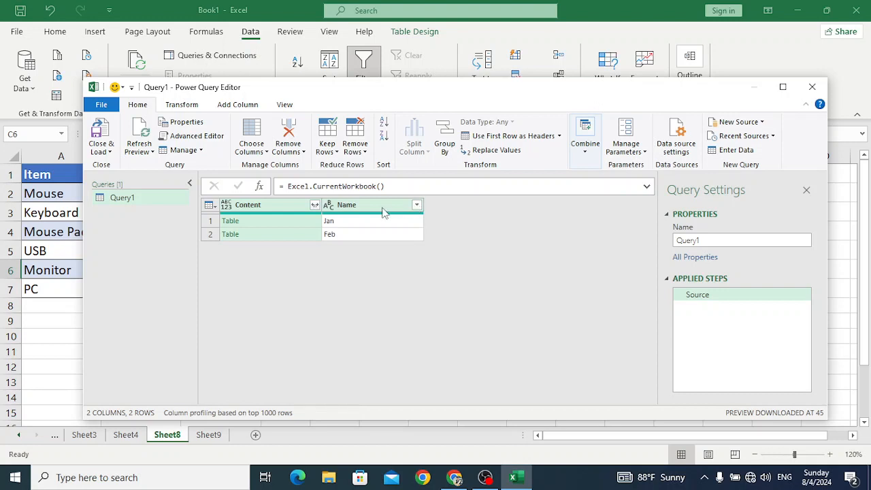
Expand the Content column into Item, Price and Quantity without using the original column name as prefix.
click(417, 205)
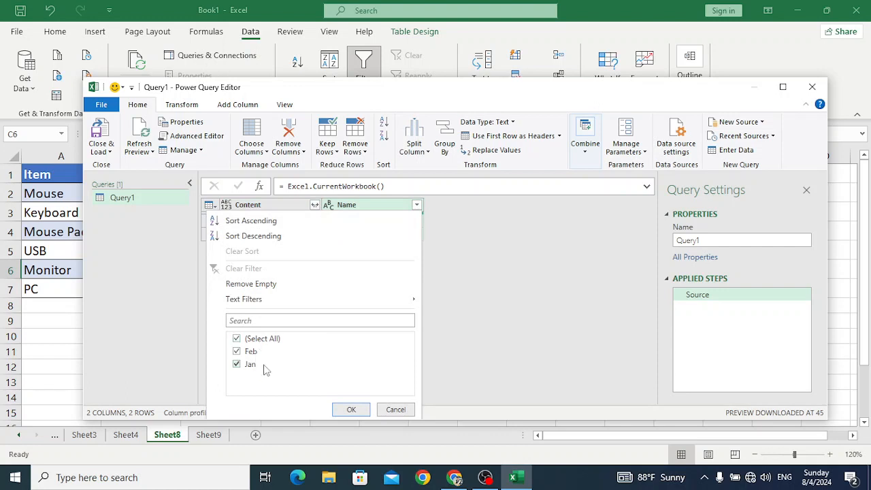
click(406, 412)
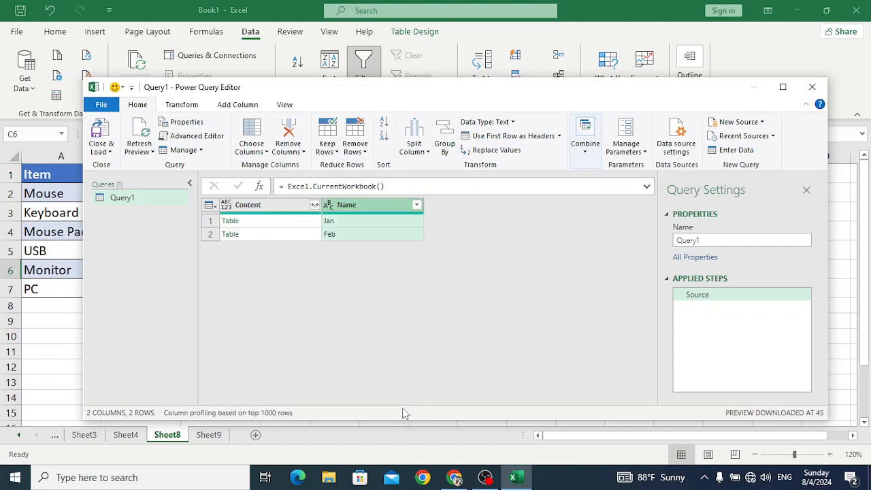
click(315, 206)
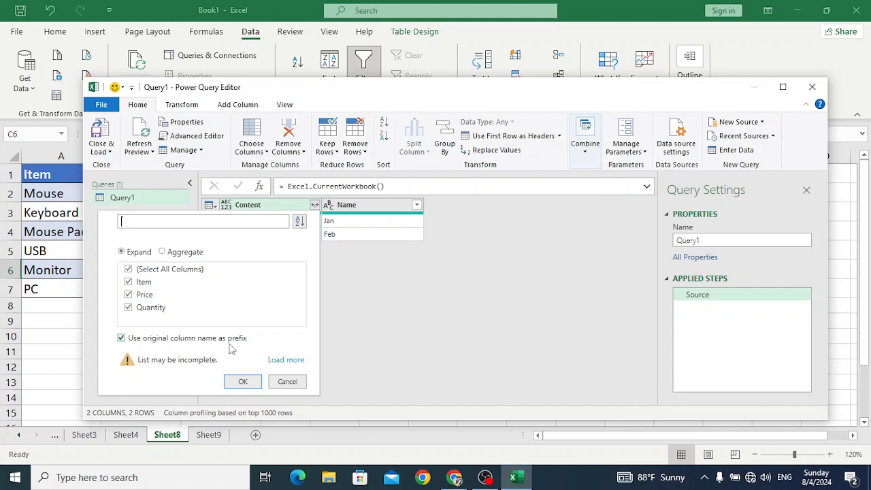
click(121, 338)
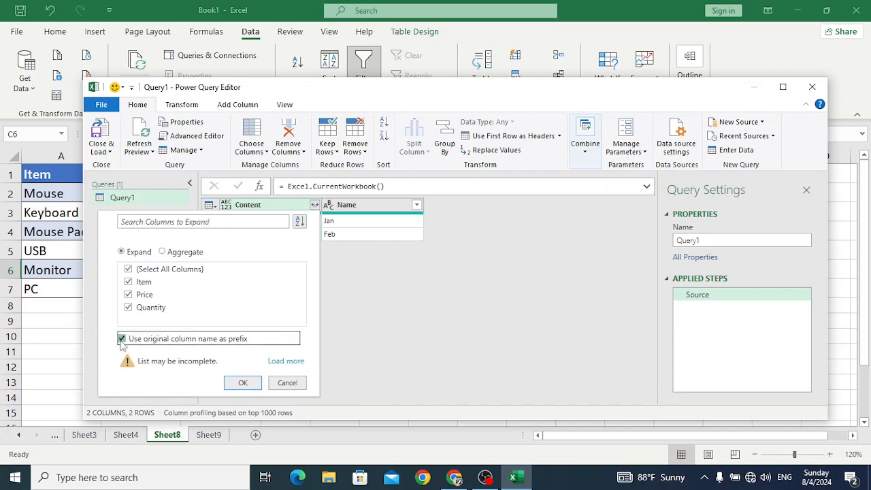
click(243, 383)
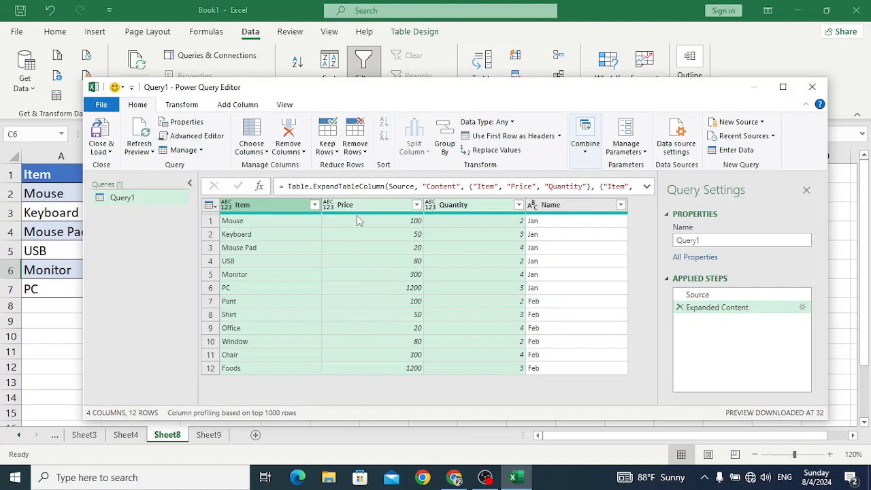
Close the query editor and load the combined query into a new worksheet.
mouse_move(365, 208)
mouse_down()
mouse_move(345, 207)
mouse_move(364, 208)
mouse_up()
click(555, 207)
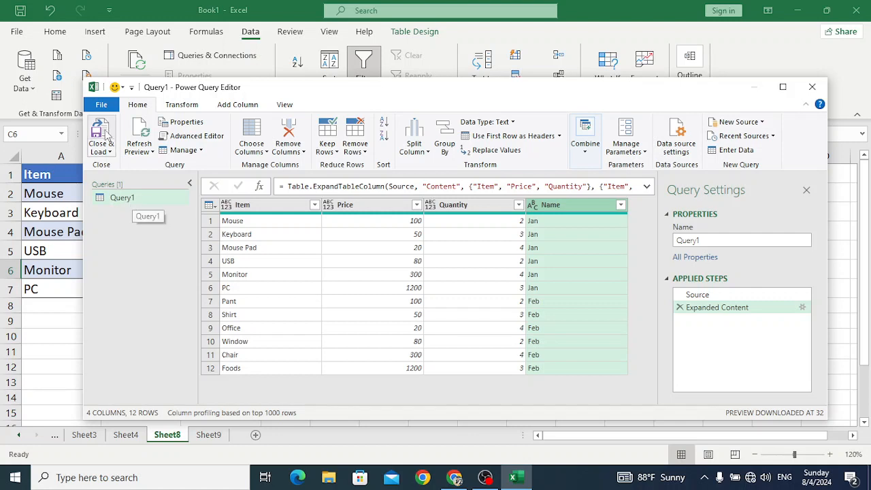
click(102, 106)
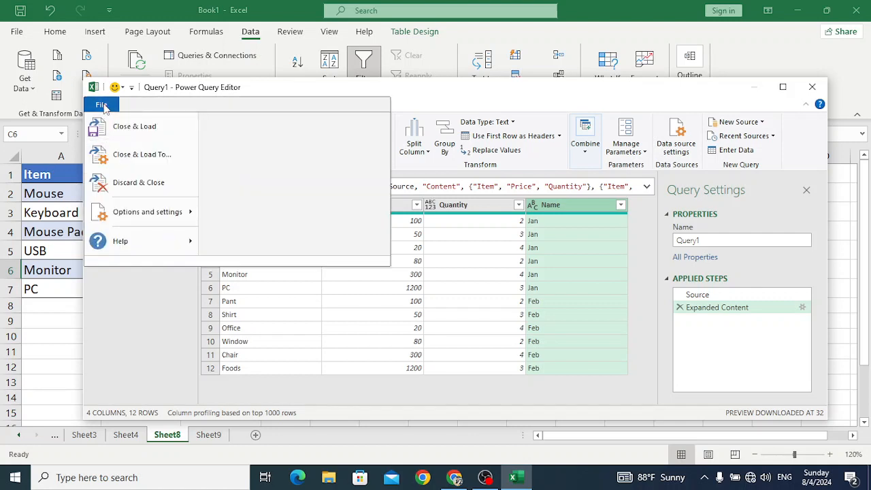
click(158, 131)
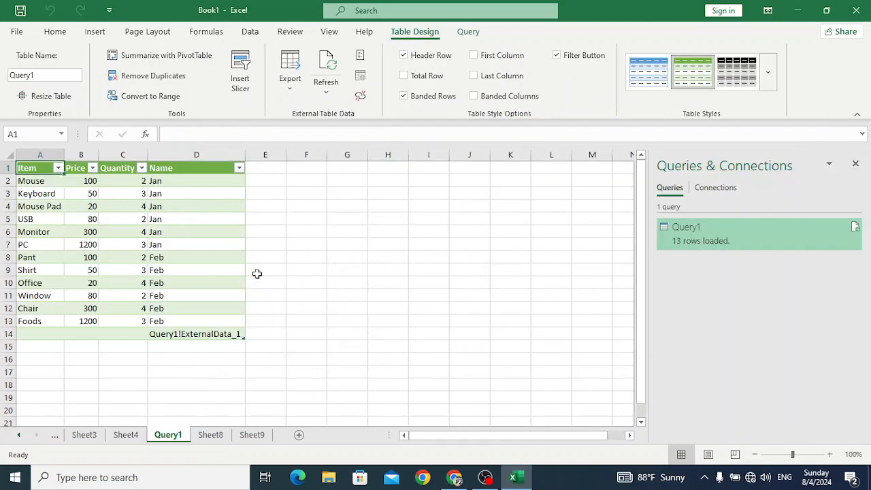
Refresh Query1 twice, checking the loaded rows of the combined table in between.
click(88, 231)
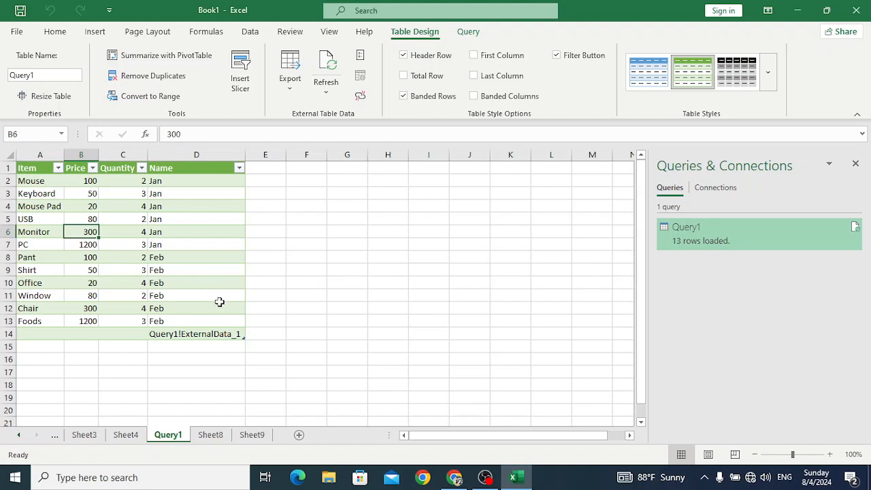
right_click(697, 233)
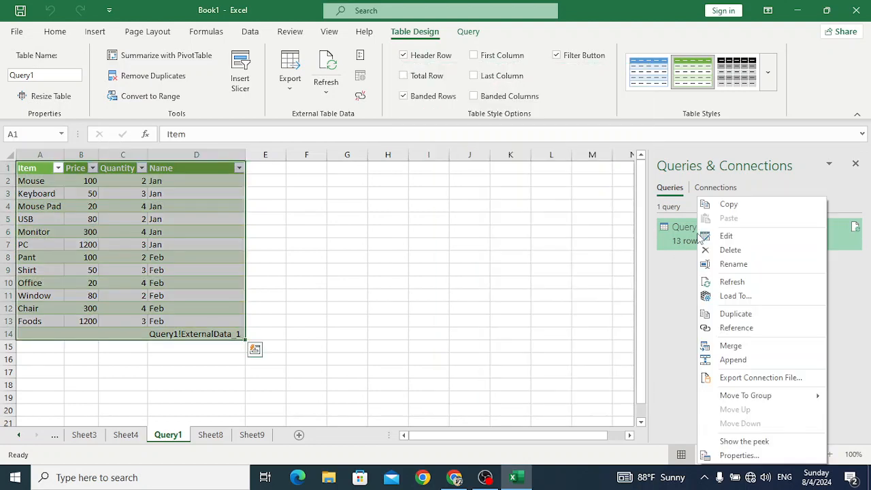
click(732, 282)
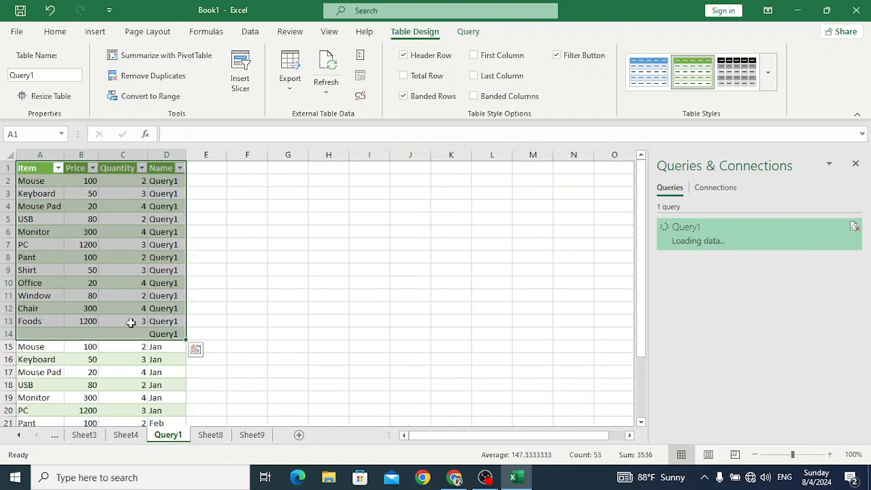
scroll(140, 283, down, 2)
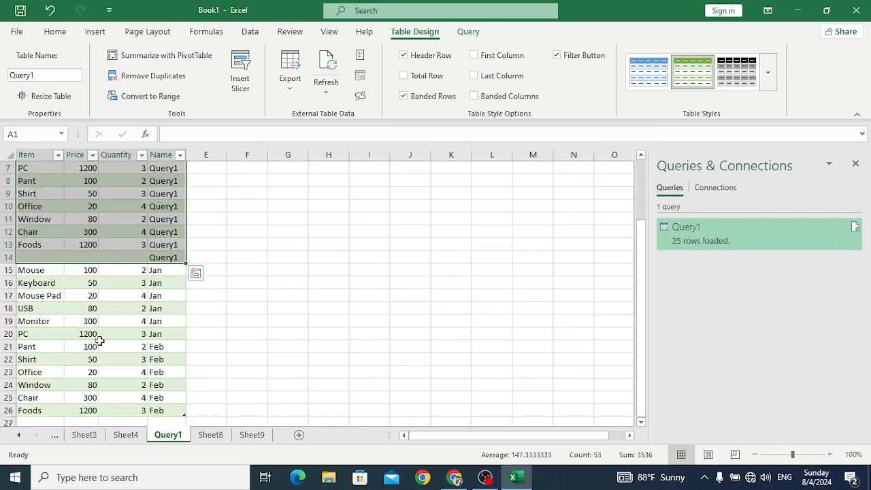
scroll(99, 338, up, 2)
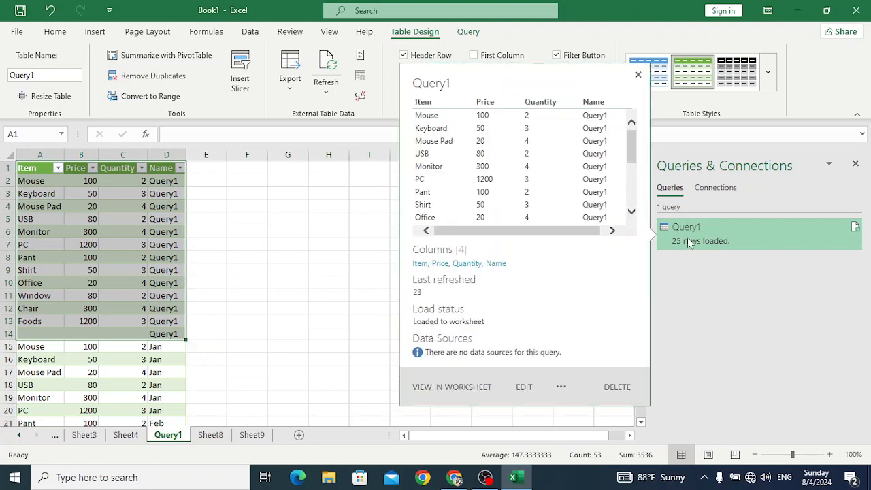
right_click(682, 239)
click(722, 287)
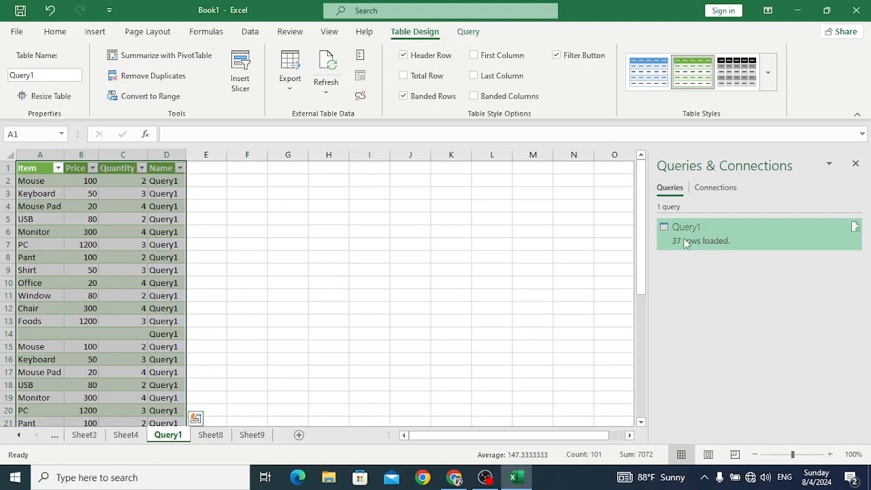
Delete Query1 from the workbook's queries, along with the Query1 worksheet that holds its loaded table.
mouse_move(684, 238)
scroll(112, 296, down, 4)
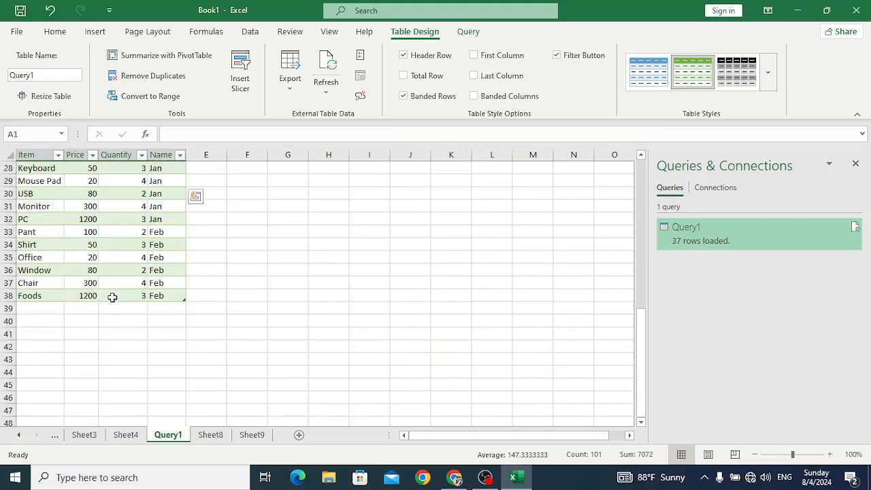
scroll(113, 296, up, 9)
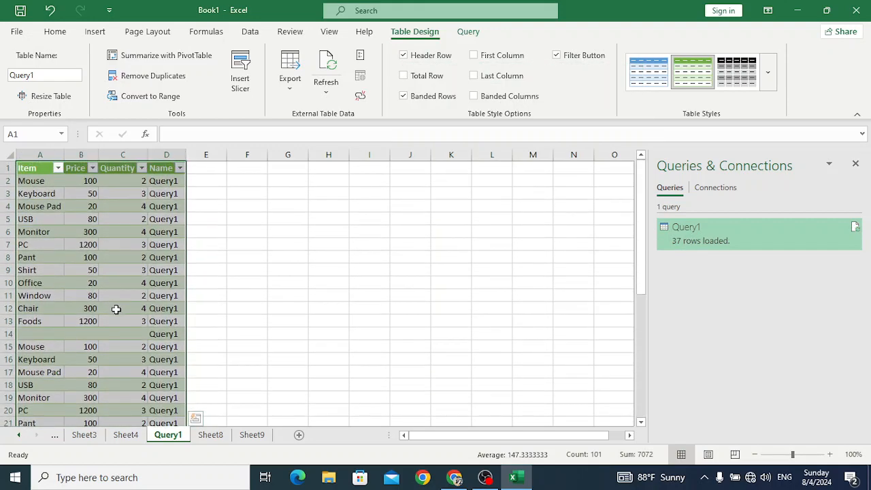
right_click(679, 233)
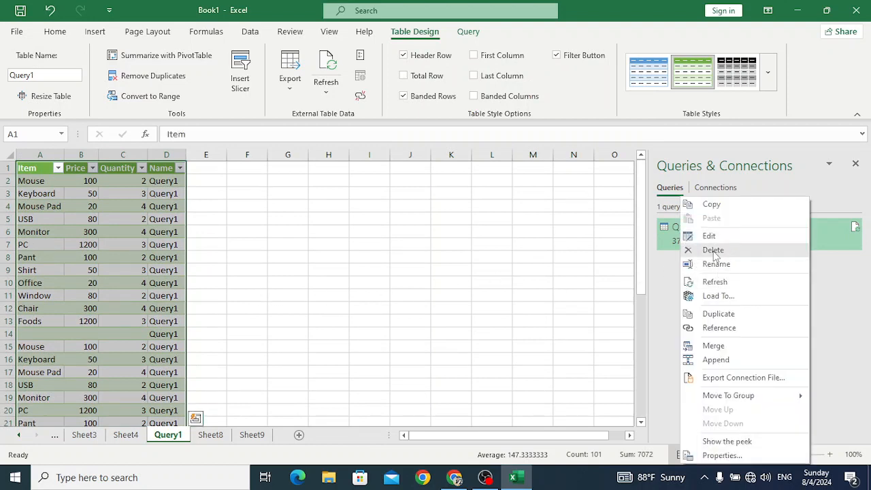
click(712, 250)
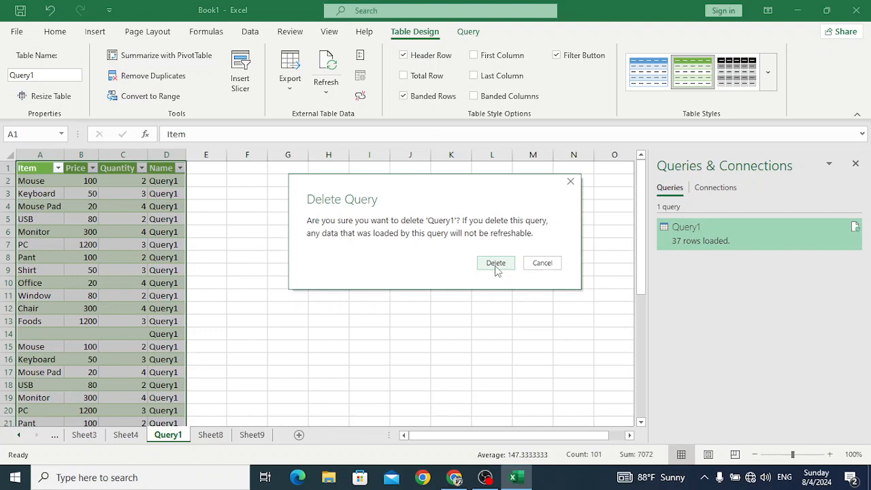
click(496, 263)
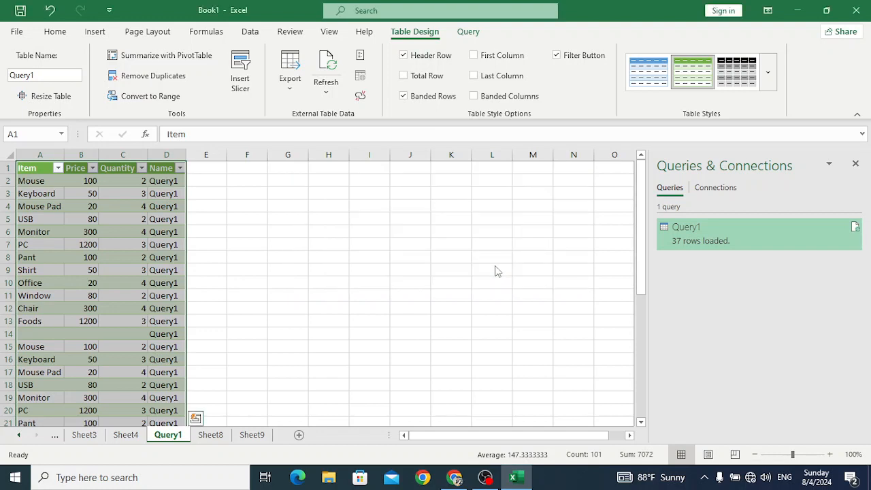
right_click(166, 436)
click(214, 282)
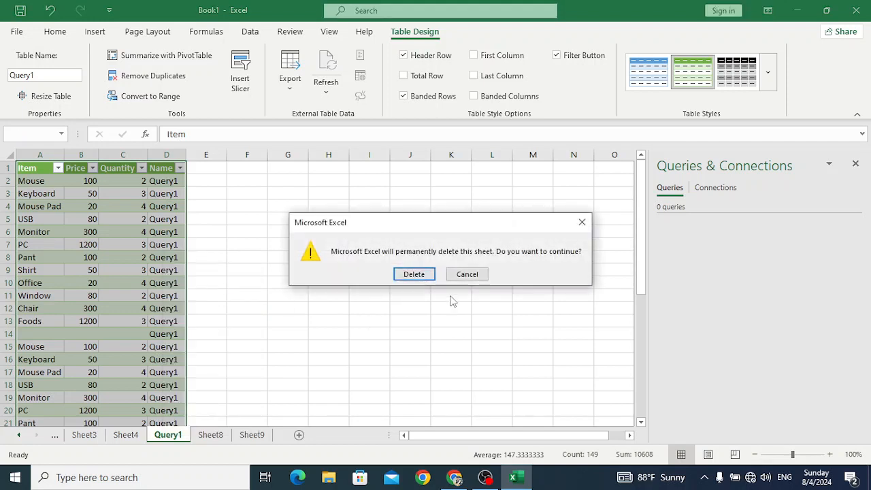
click(412, 278)
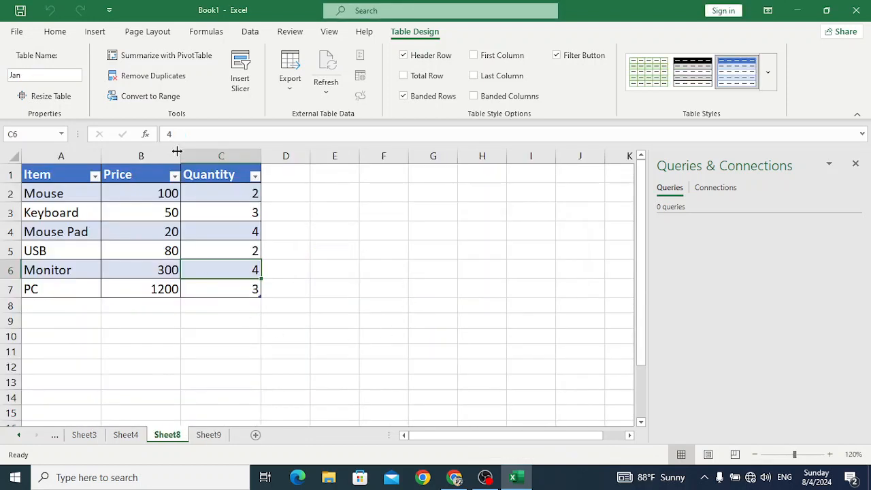
Create a new blank query that lists the workbook's tables with the formula =Excel.CurrentWorkbook().
click(250, 31)
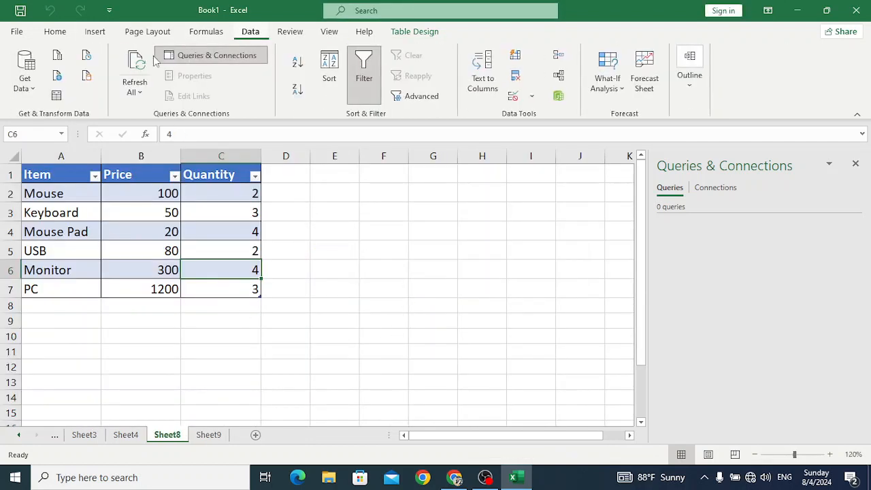
click(24, 71)
mouse_move(83, 245)
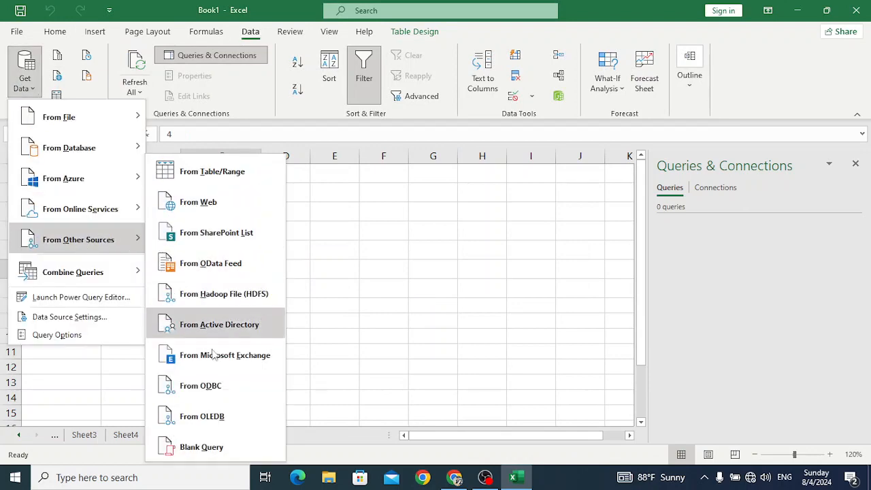
click(224, 445)
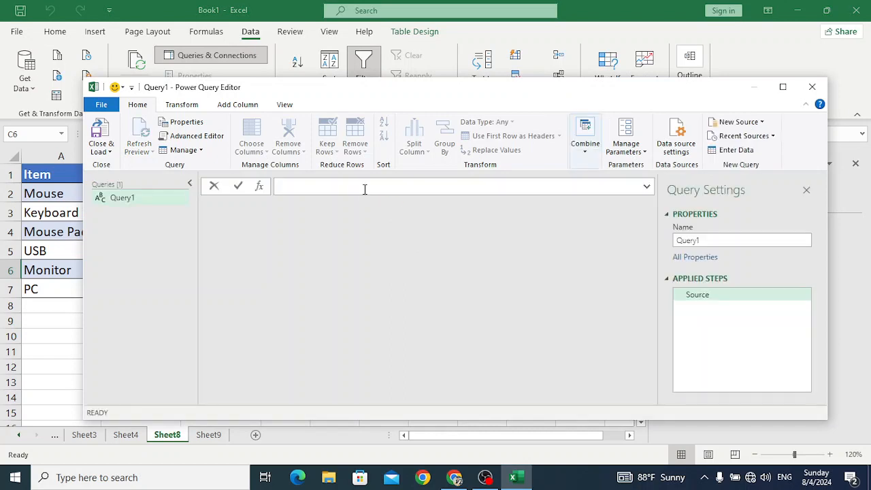
text(x)
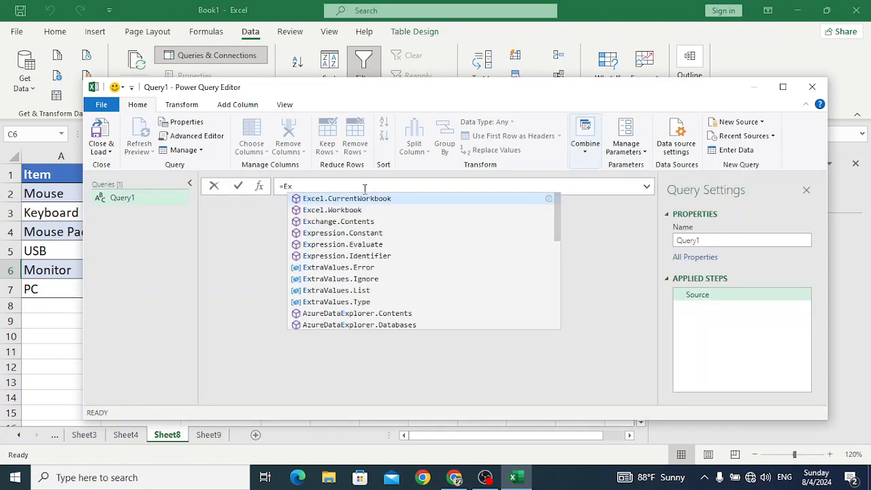
key(Tab)
text(()
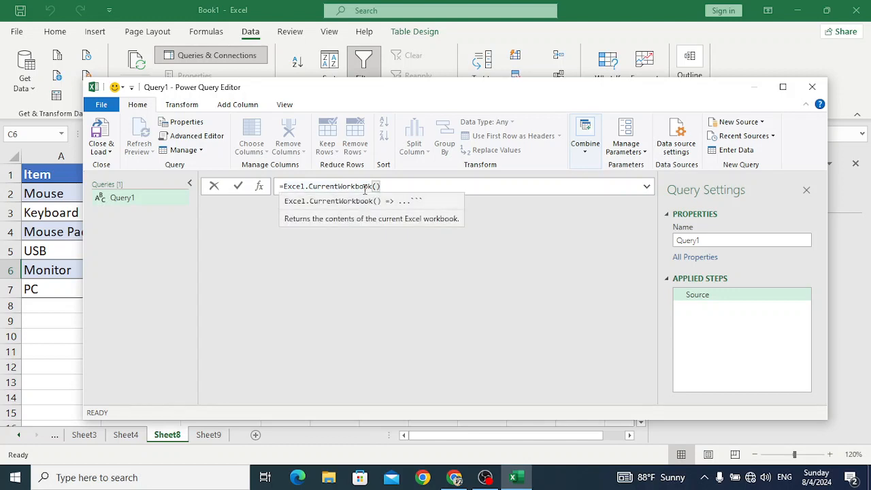
key(ctrl+a)
key(BackSpace)
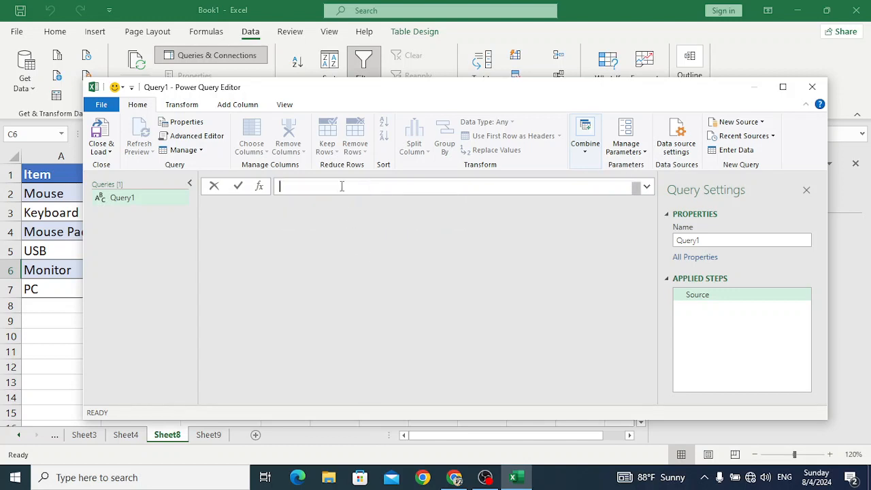
text(=Excel.CurrentWorkbook())
key(Return)
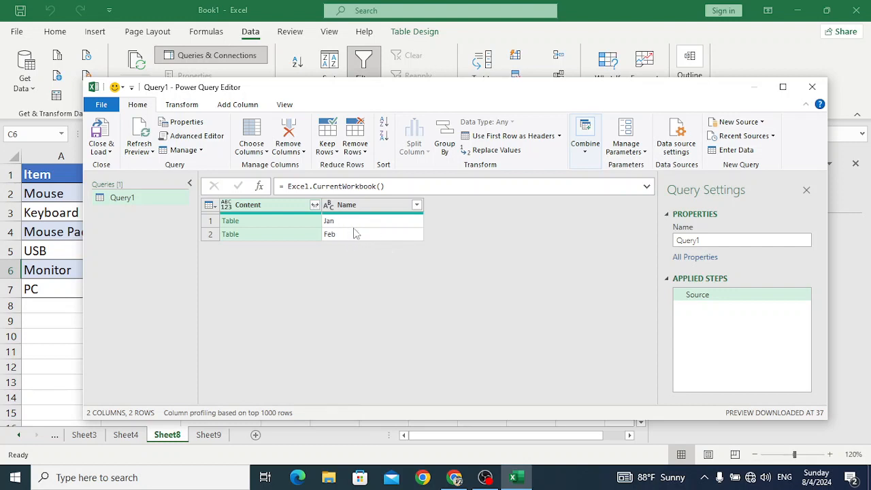
Filter the Name column with a text filter that keeps only rows where the name does not equal Query1.
click(416, 206)
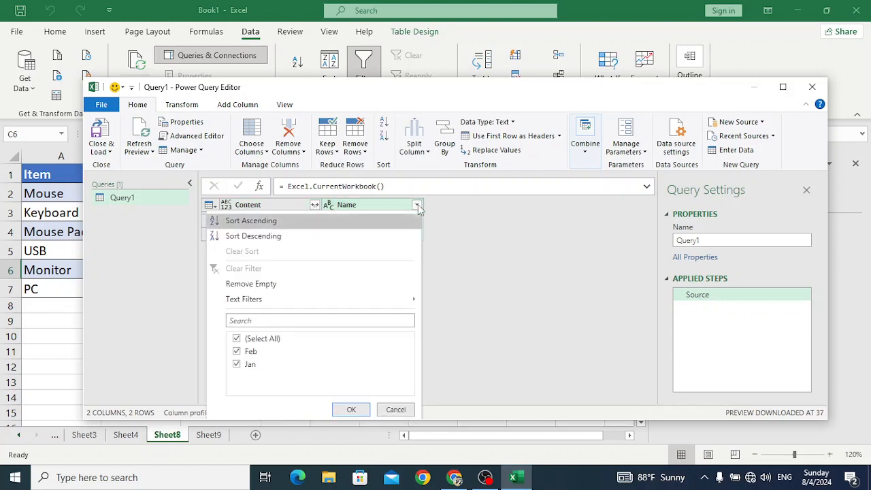
mouse_move(371, 298)
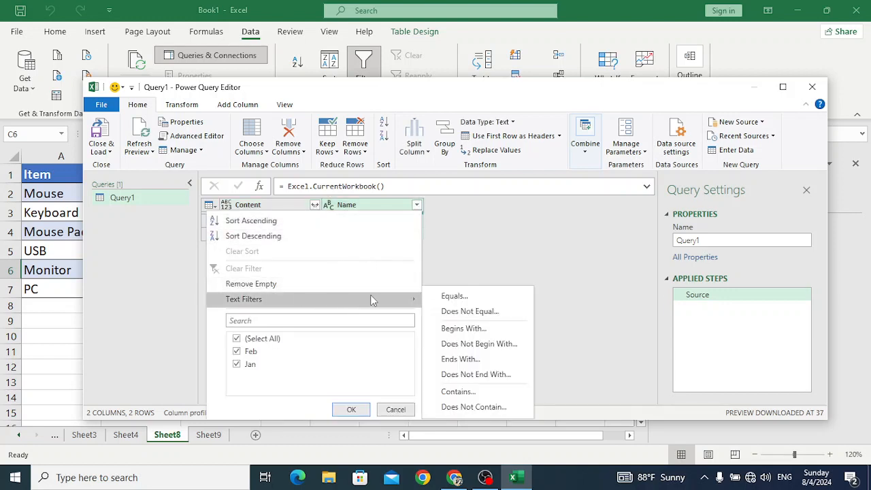
click(465, 311)
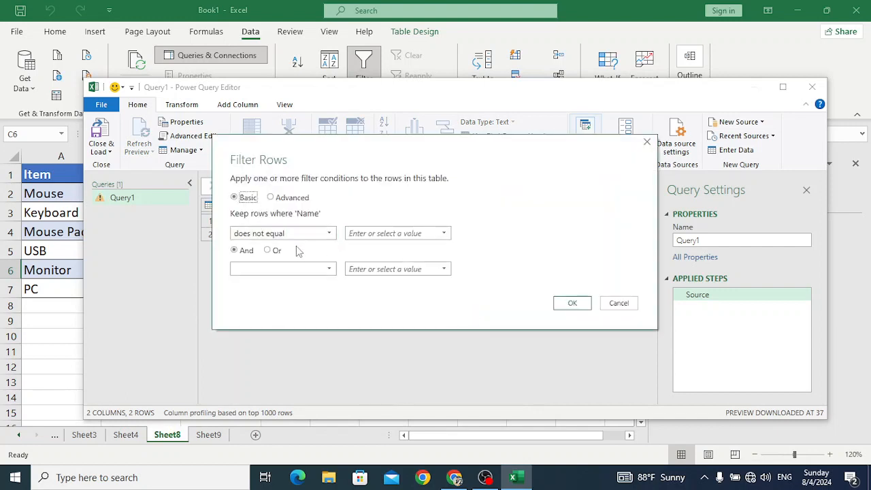
click(380, 235)
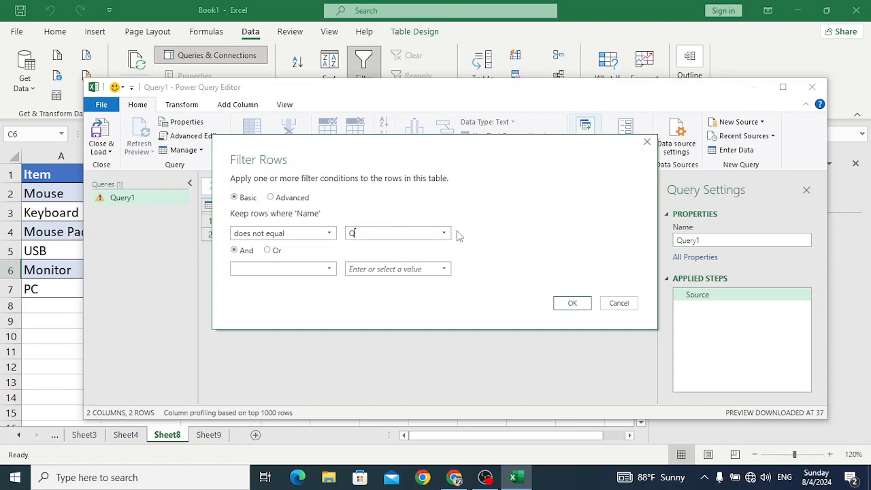
text(uery1)
click(579, 304)
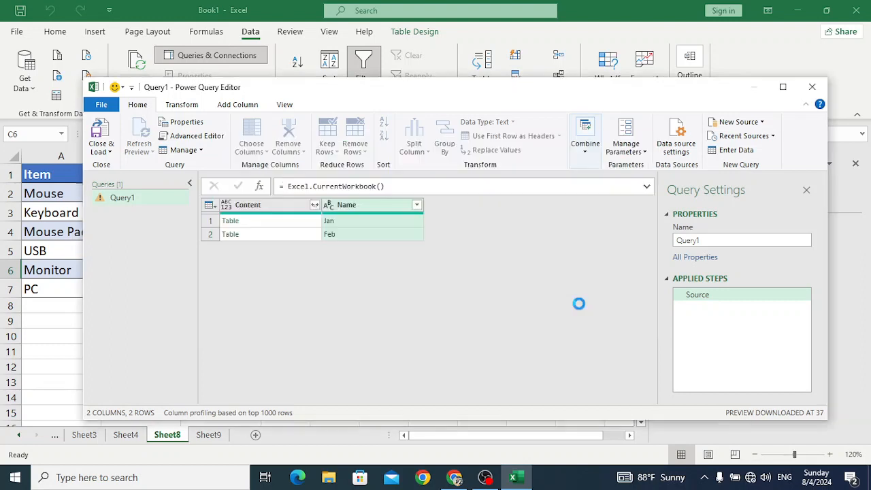
Expand the Content column into Item, Price and Quantity, keeping the column name prefix, and load the query as a table in a new worksheet.
click(314, 205)
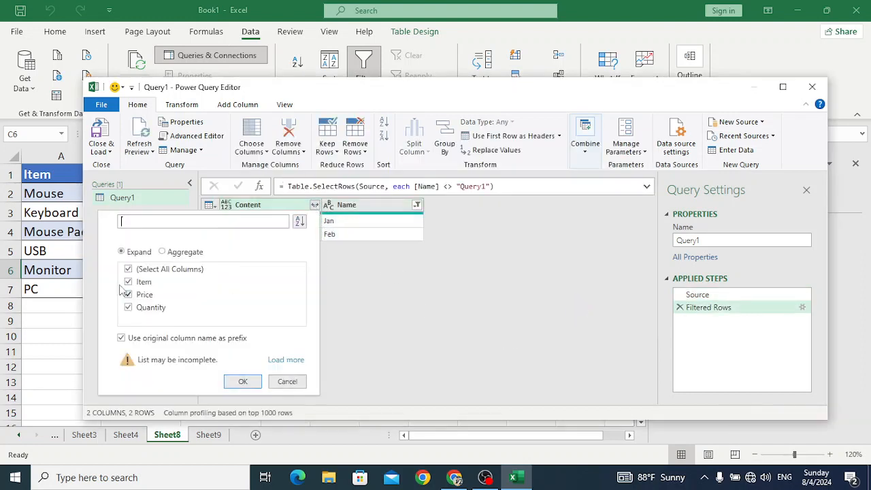
click(243, 380)
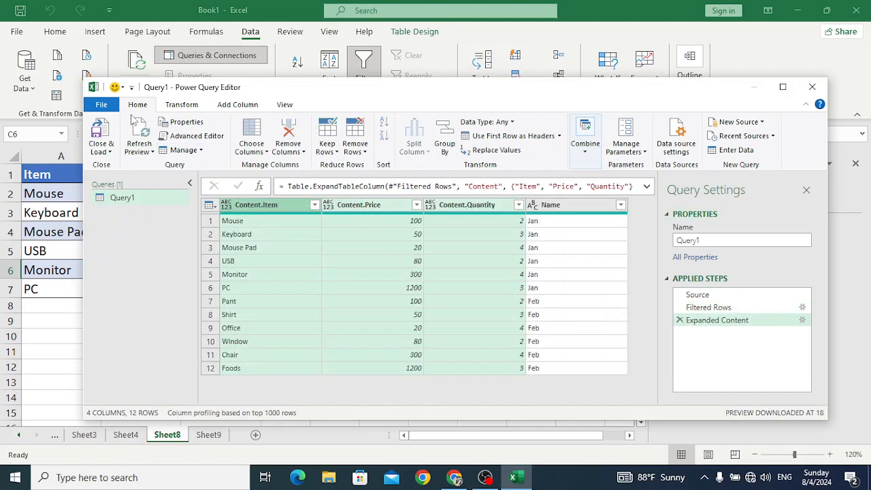
click(99, 105)
click(141, 159)
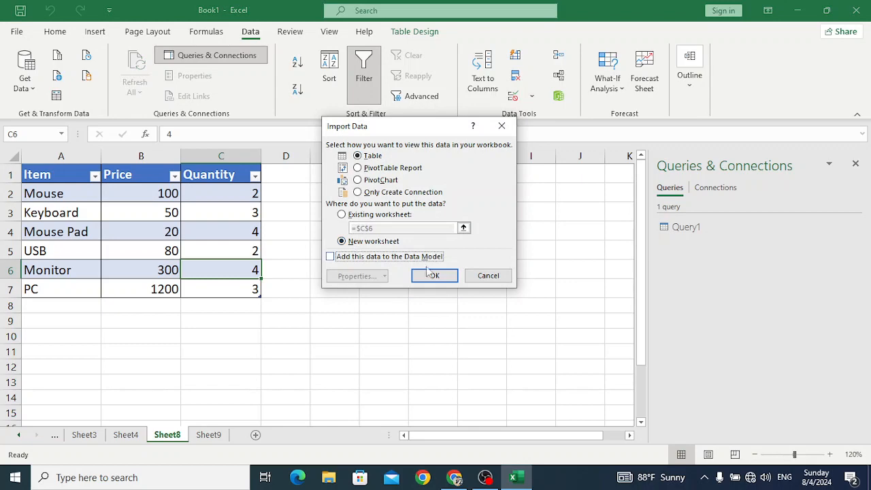
click(430, 275)
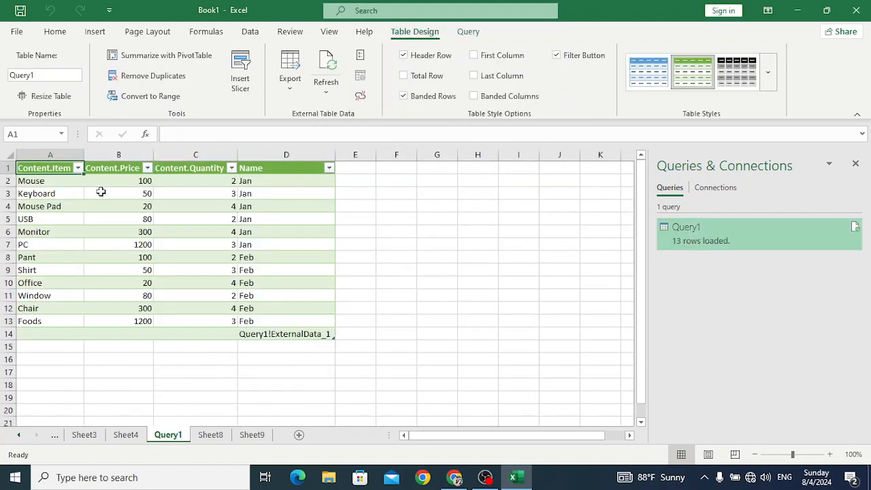
Refresh Query1 twice and check the combined table's rows for duplicated or stray entries after each refresh.
right_click(690, 229)
click(728, 286)
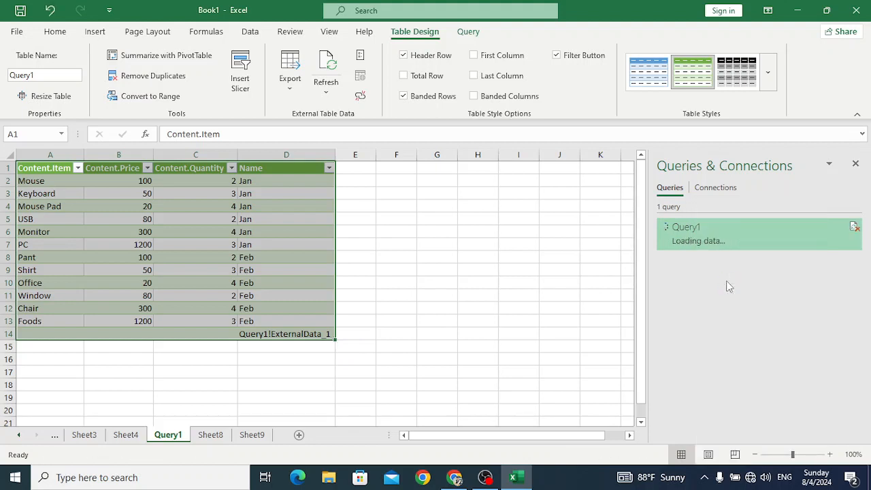
click(253, 308)
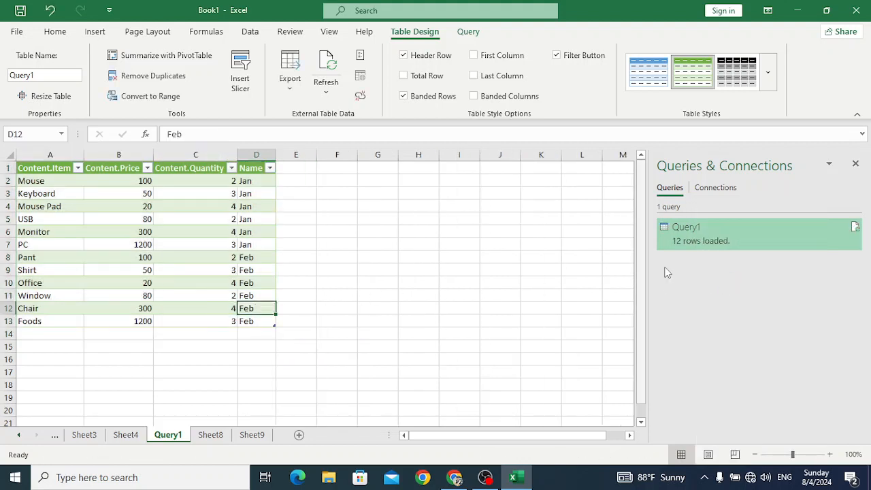
right_click(720, 232)
click(746, 279)
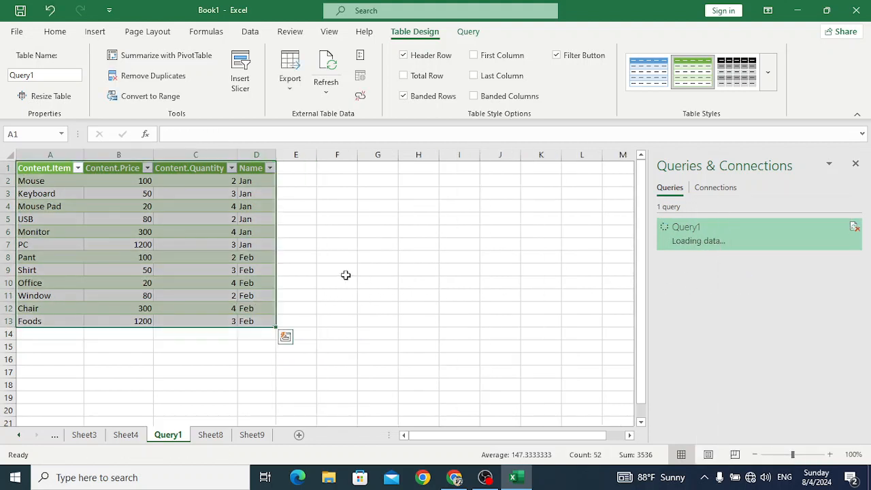
click(263, 269)
click(181, 257)
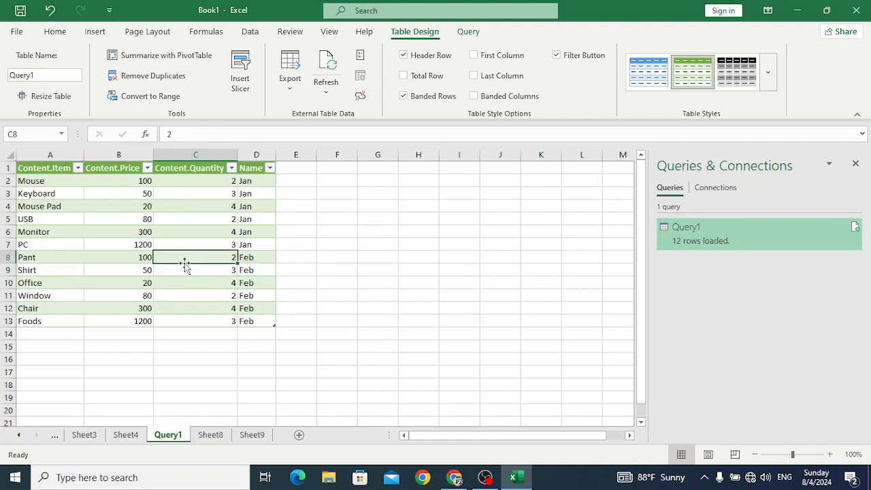